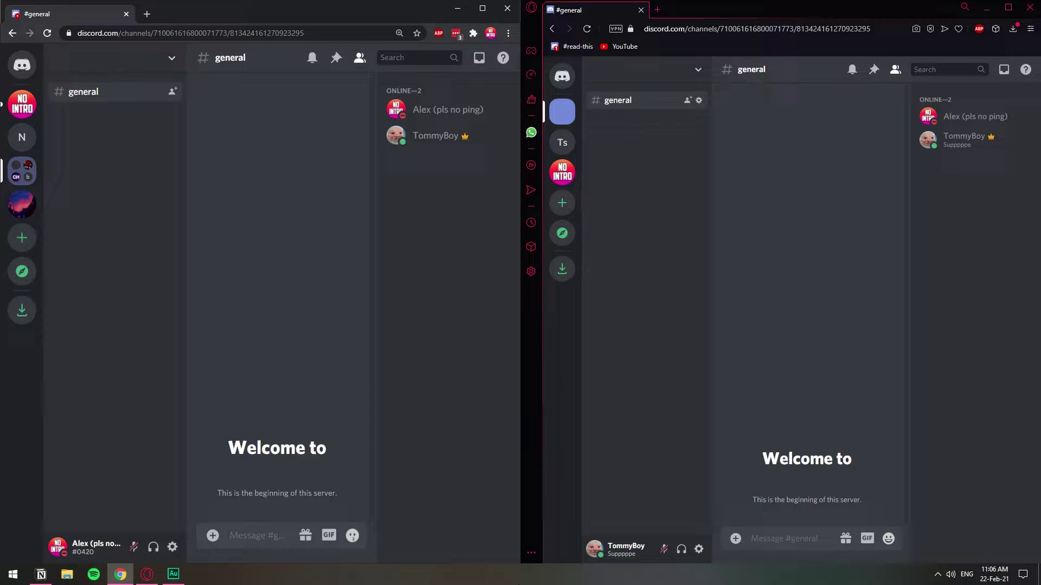
Step: Send the message 'hi' in #general from Alex's member window
click(890, 273)
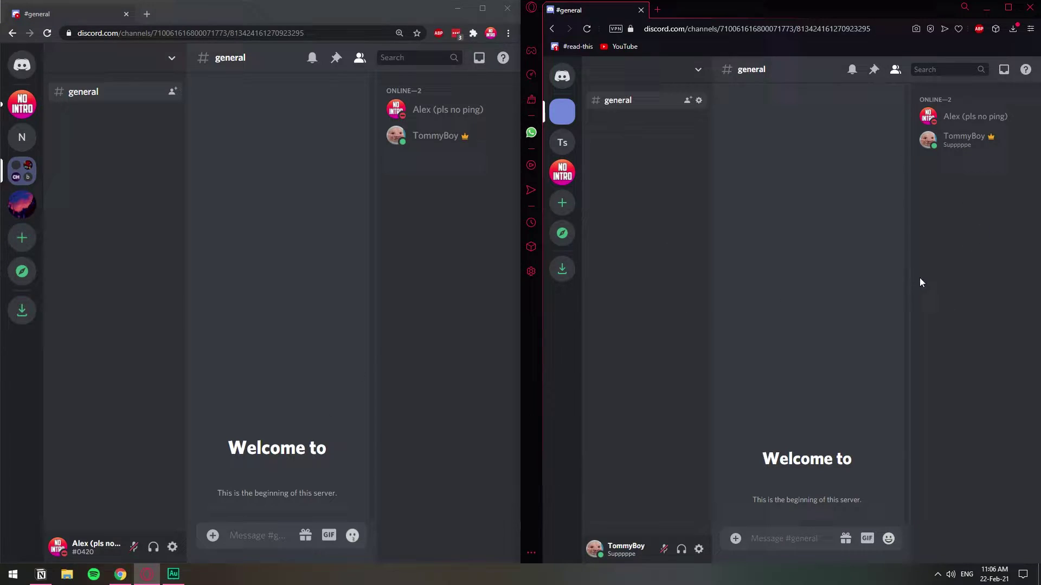
click(220, 290)
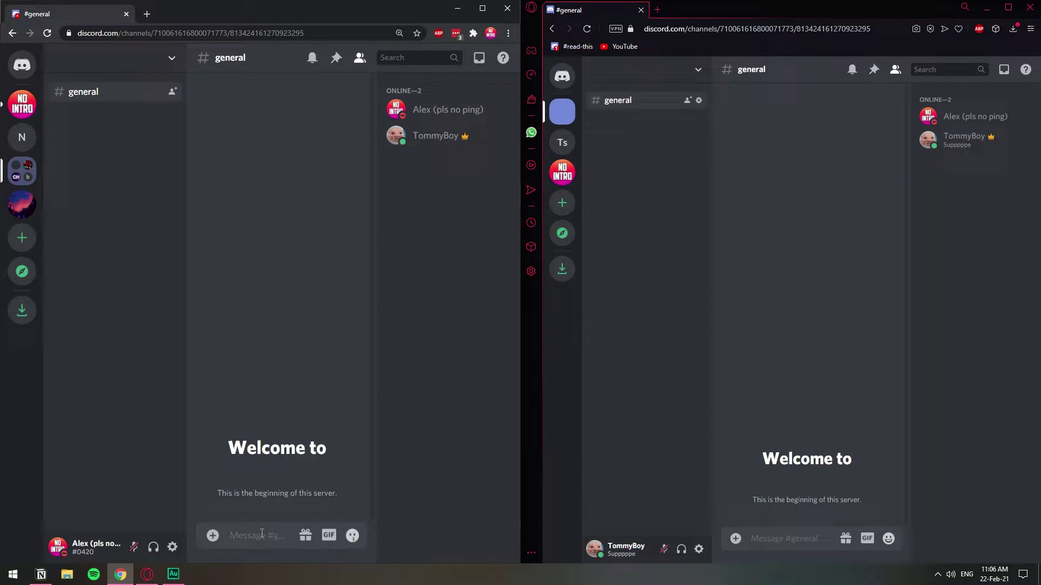
text(hi)
key(Return)
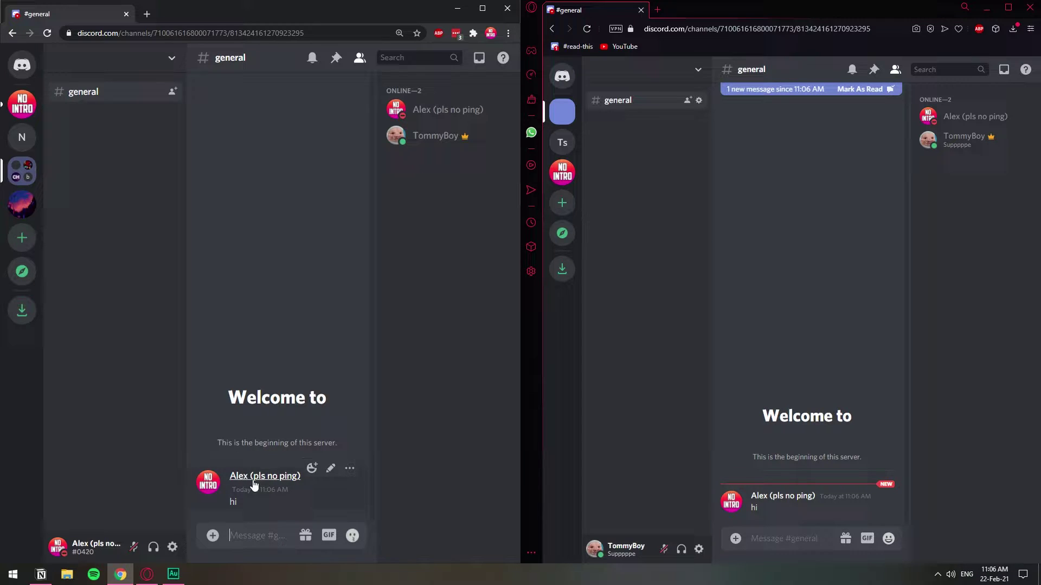
Step: Set Alex's own server nickname to 'somthing offendive'
right_click(253, 478)
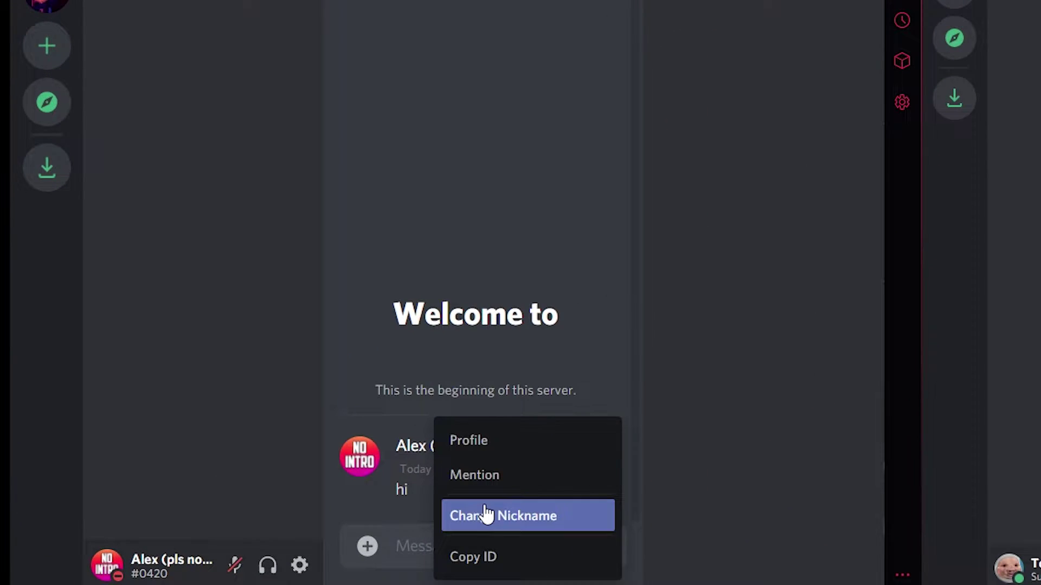
click(486, 515)
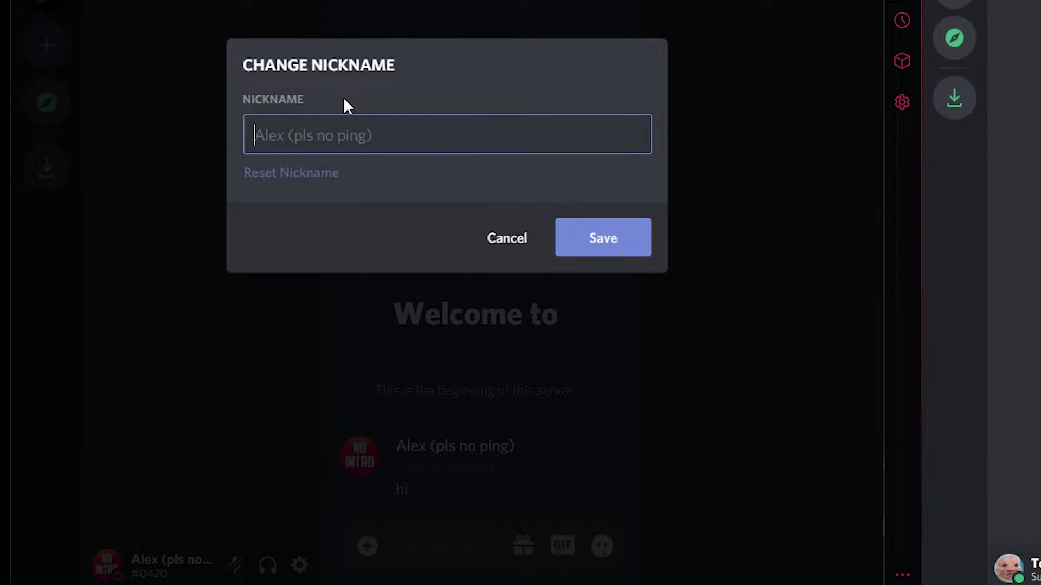
text(somthing offend)
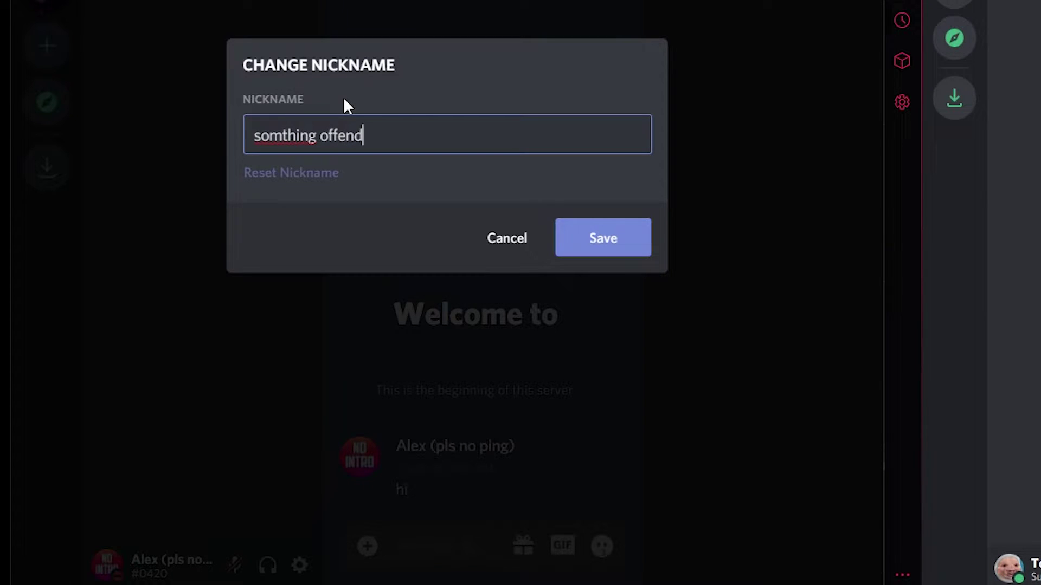
text(ive)
click(638, 244)
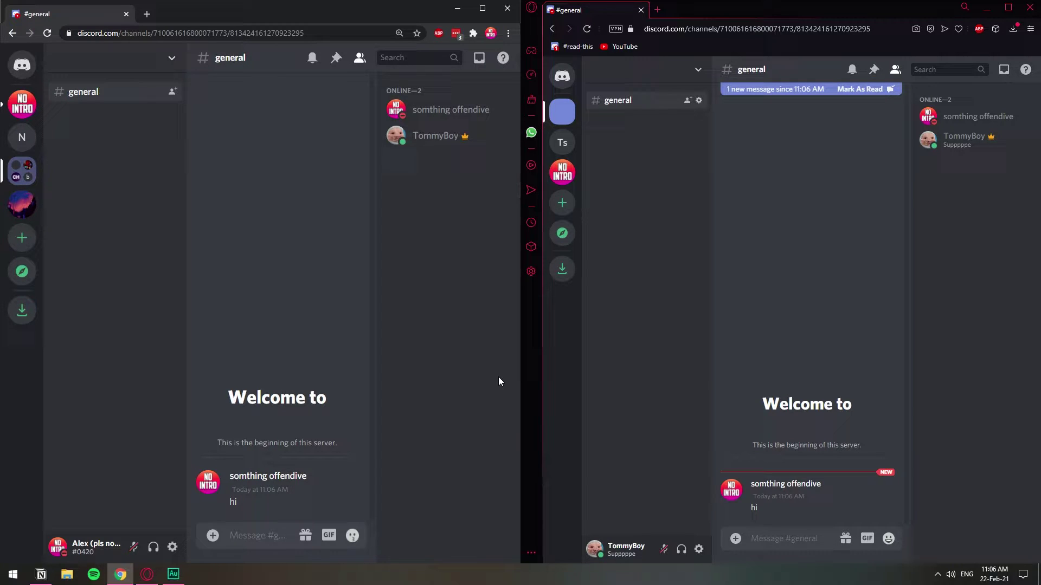
click(841, 308)
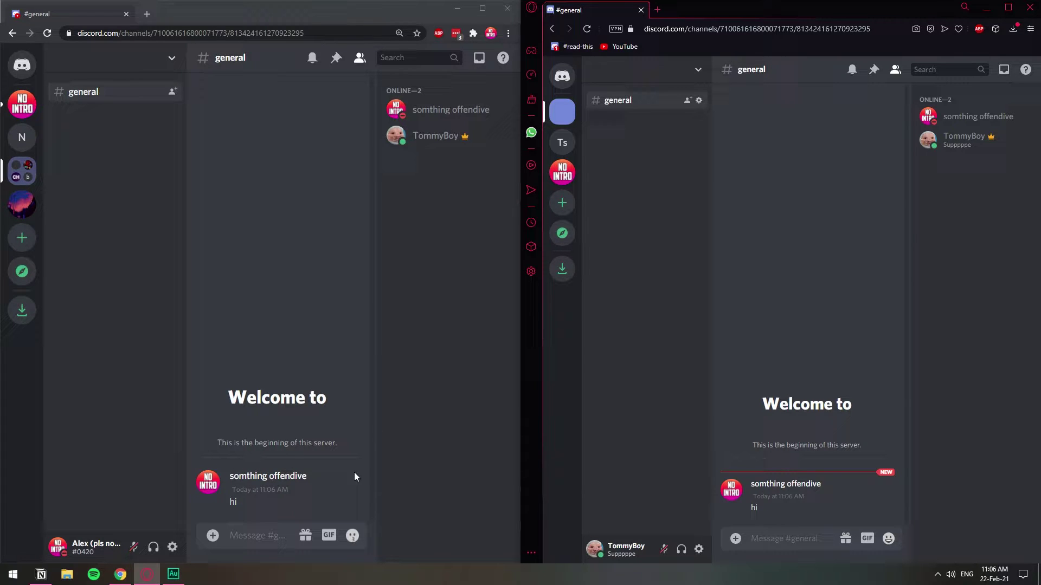
click(697, 69)
click(642, 144)
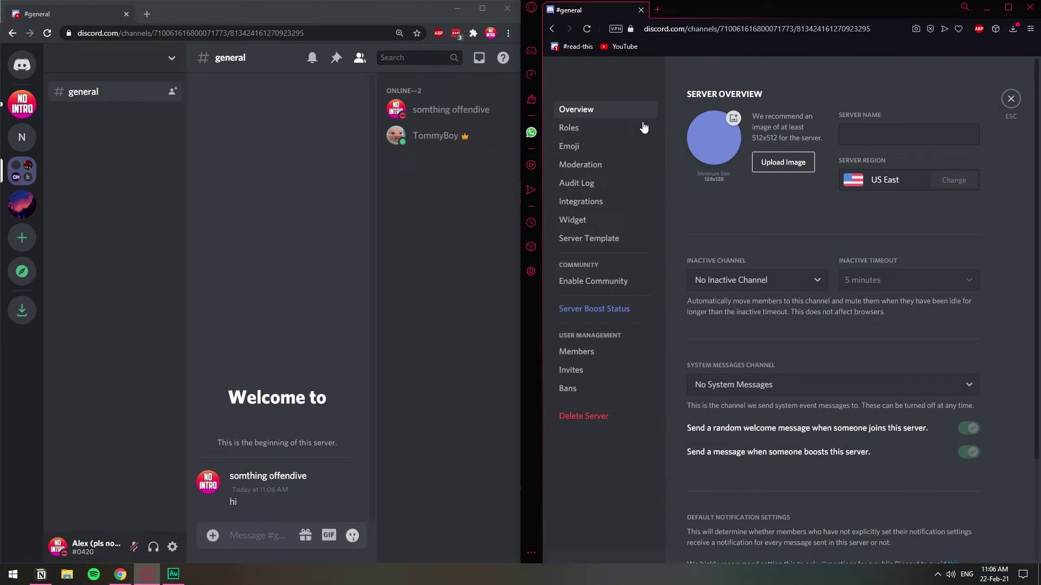
click(568, 127)
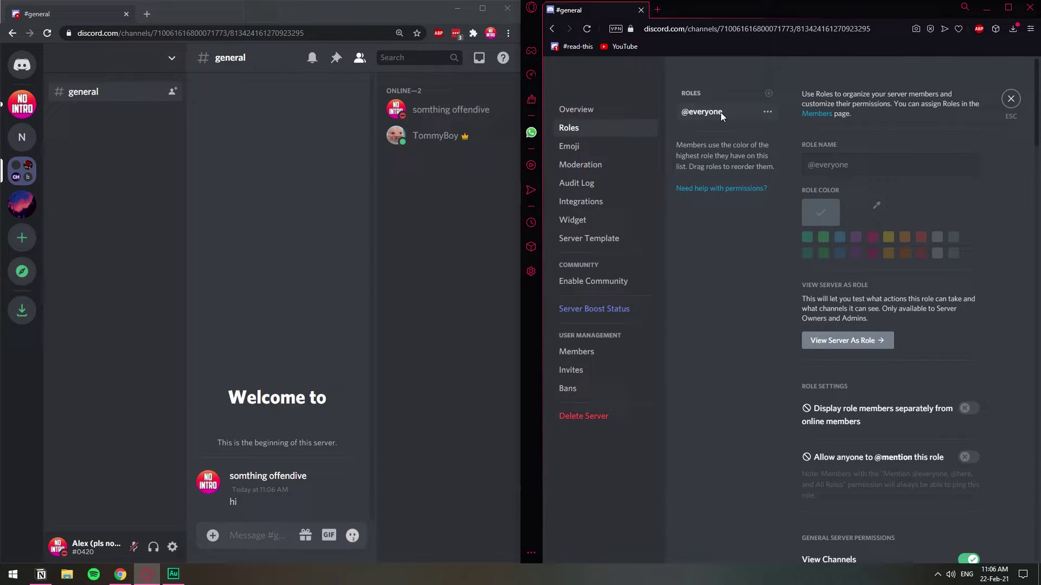
scroll(933, 358, down, 1)
scroll(933, 358, down, 4)
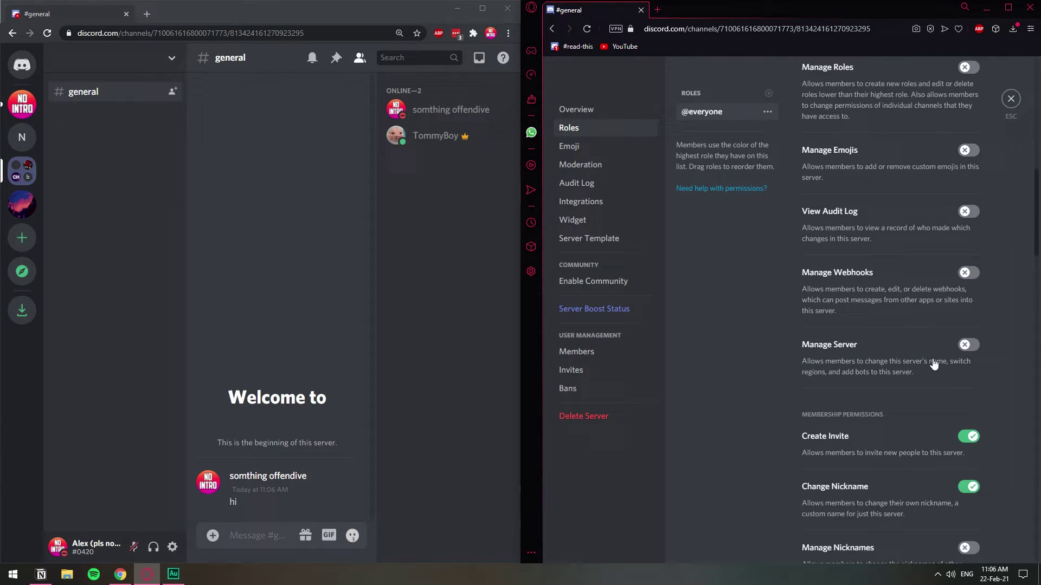
scroll(933, 362, down, 3)
scroll(932, 362, down, 2)
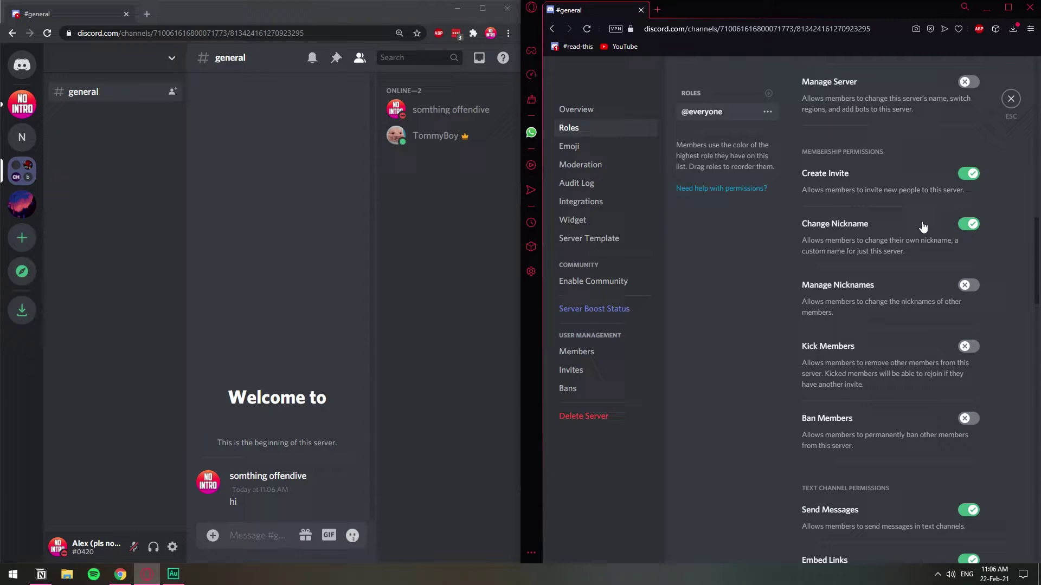
click(963, 229)
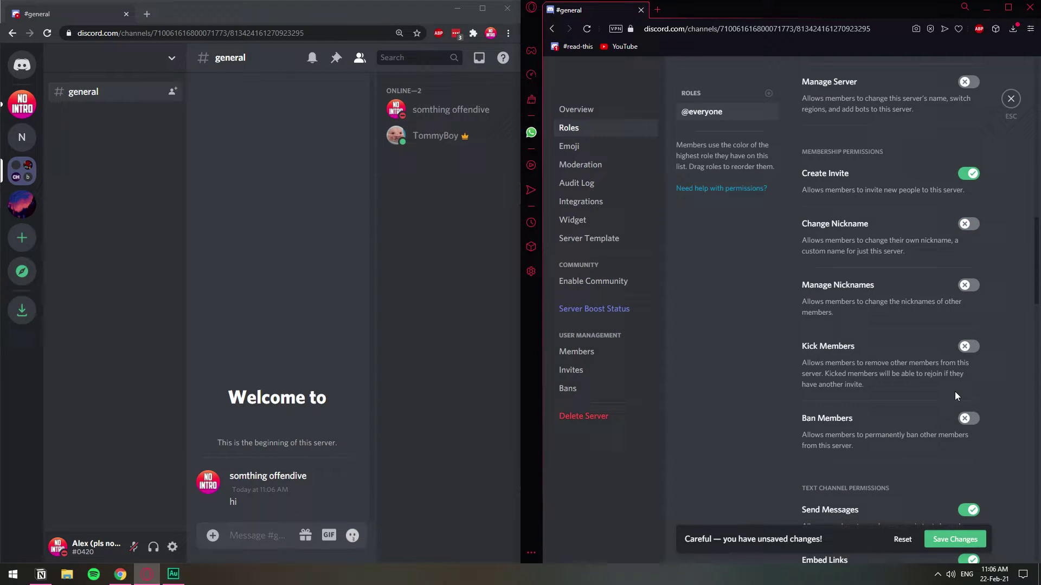
click(955, 539)
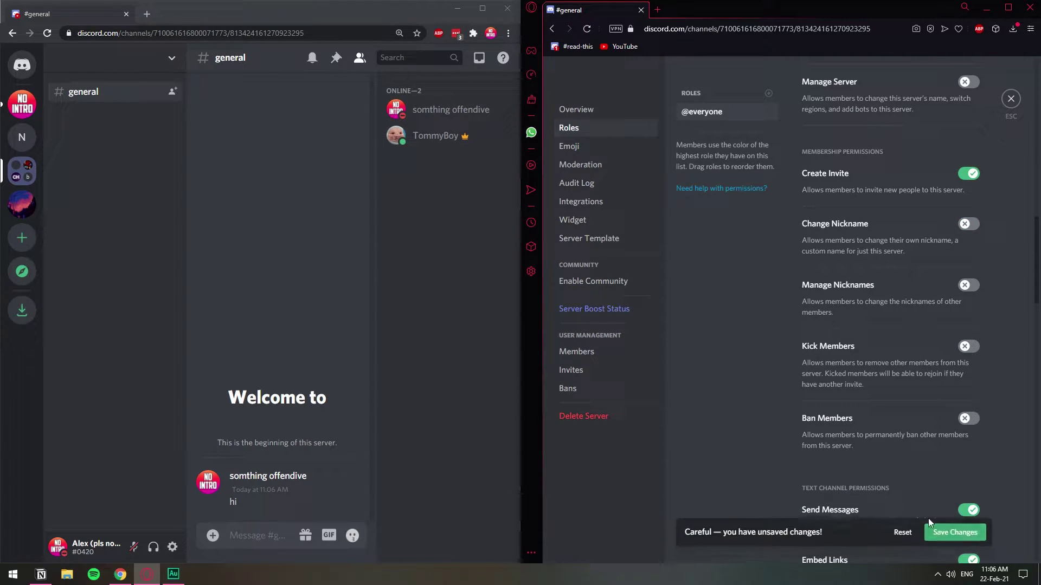
Step: Confirm Alex's name menu no longer offers Change Nickname, then exit the owner's Server Settings
click(250, 336)
mouse_move(268, 481)
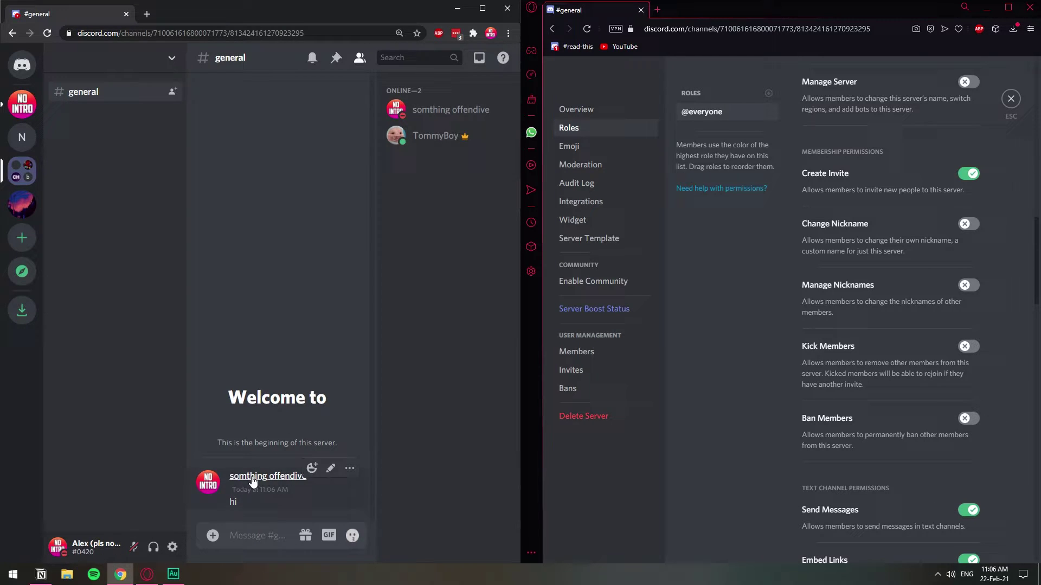
right_click(252, 480)
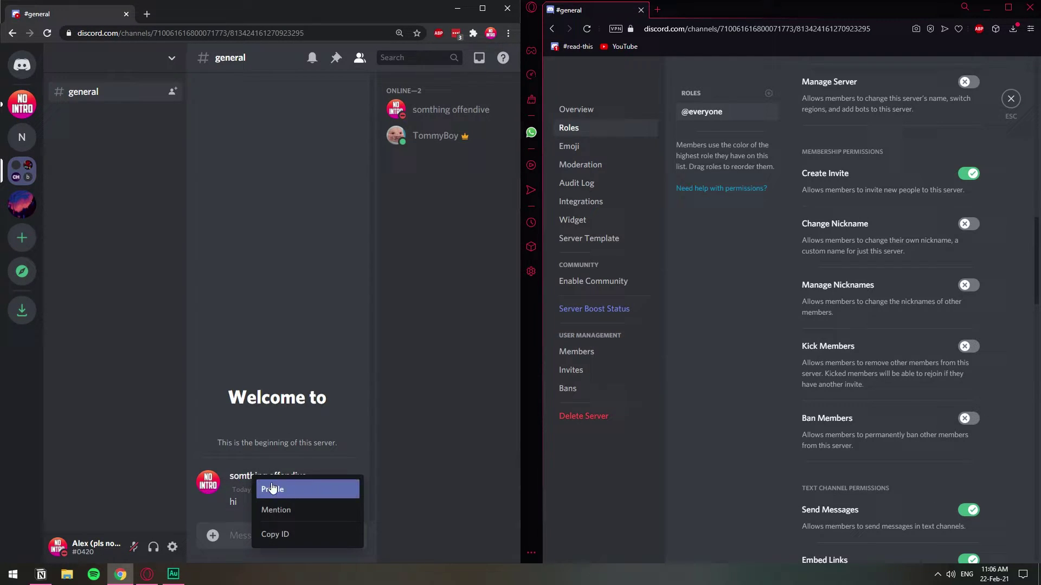
click(351, 361)
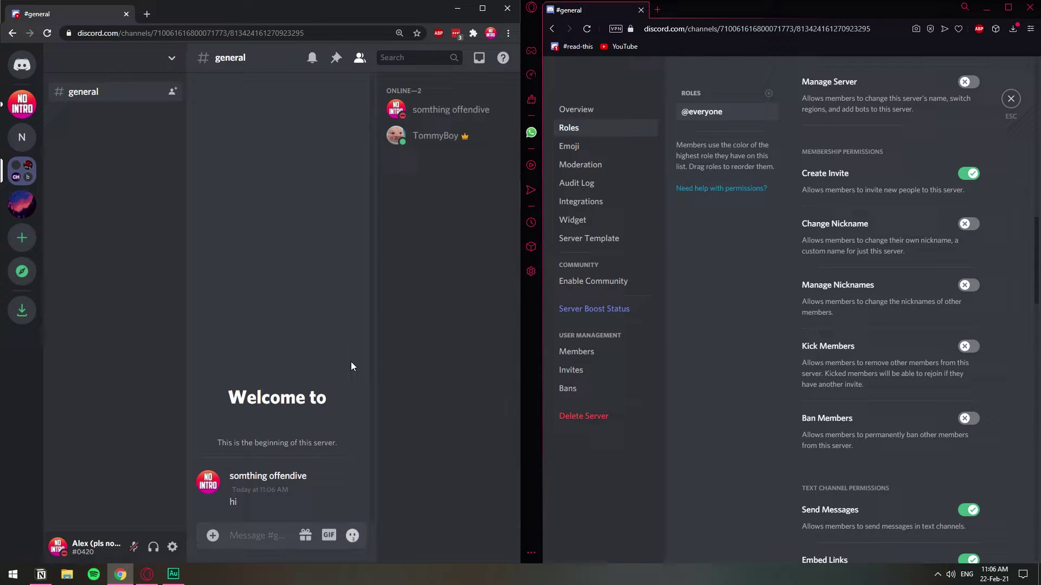
click(1010, 99)
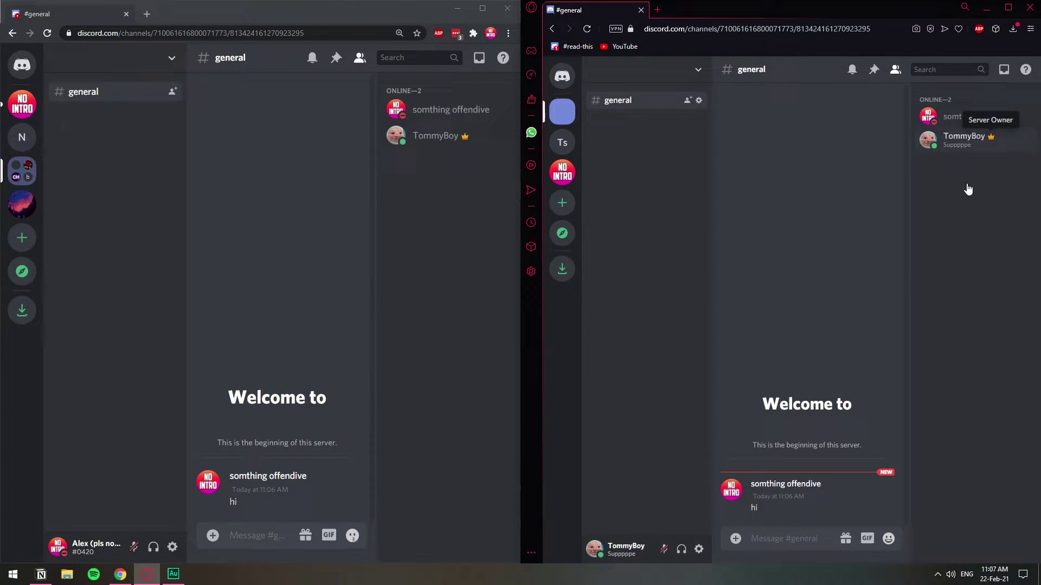
Step: From the owner's window, change Alex's nickname to 'nuew username'
right_click(780, 484)
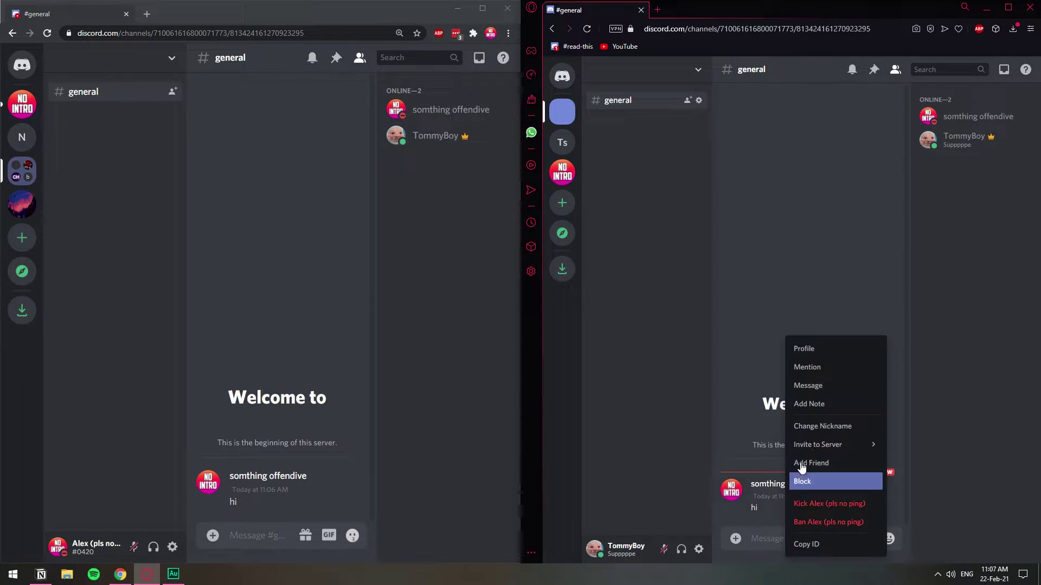
click(824, 426)
key(ctrl+a)
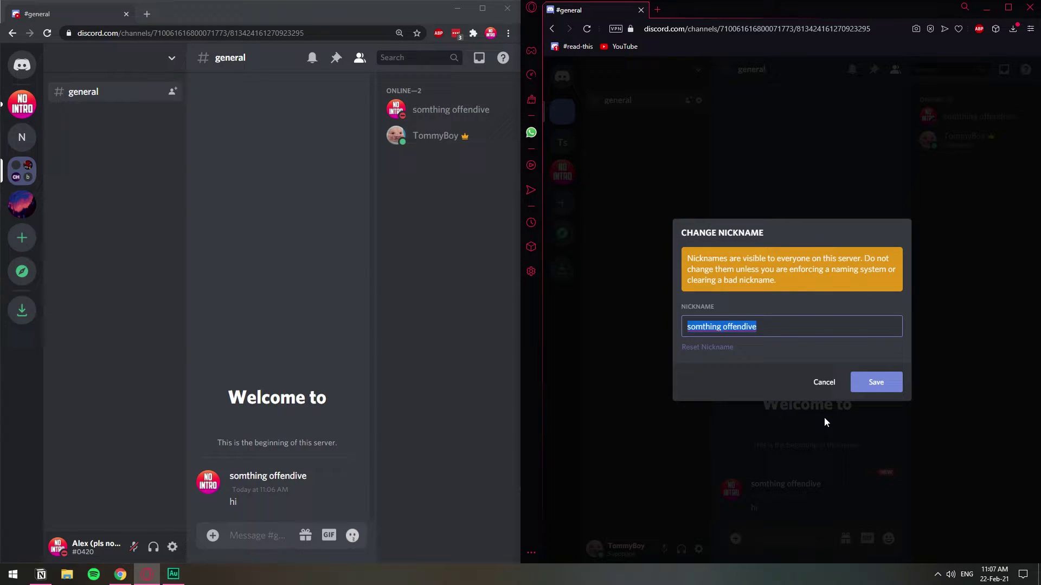
text(nuew username)
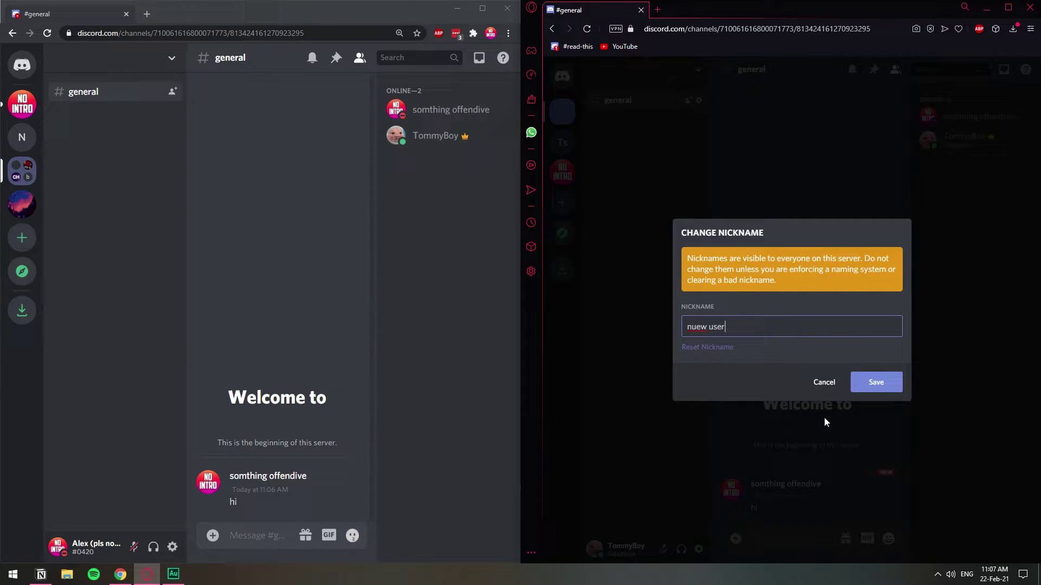
key(Return)
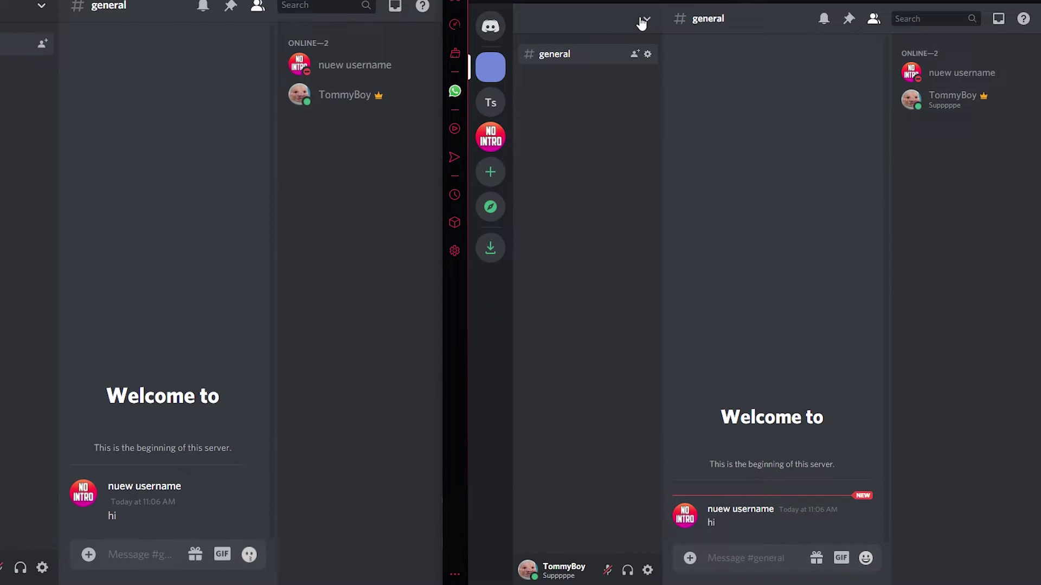
Step: Create a new role in Server Settings > Roles and save it
click(643, 23)
click(569, 102)
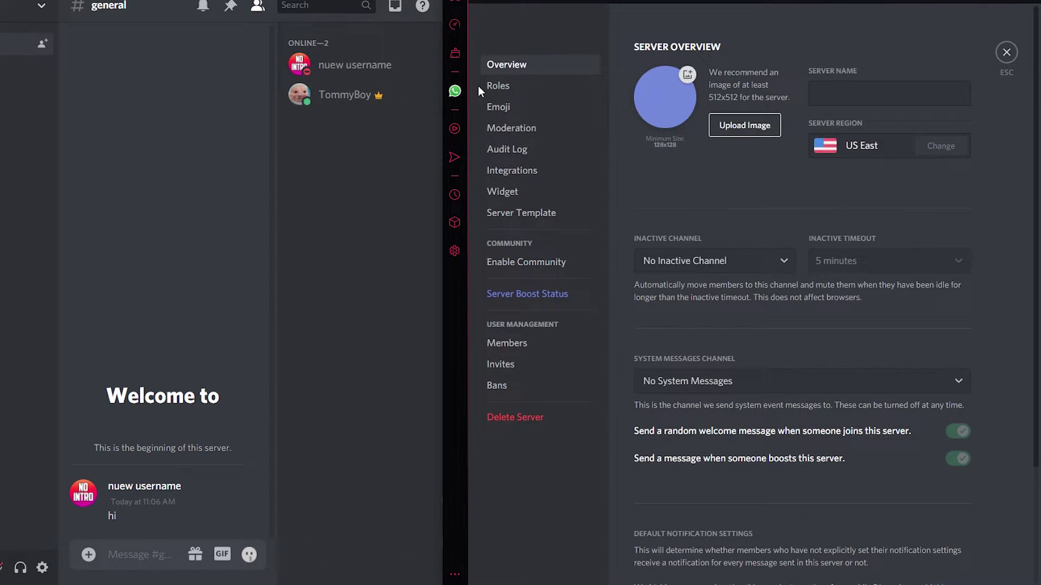
click(497, 86)
scroll(799, 234, down, 5)
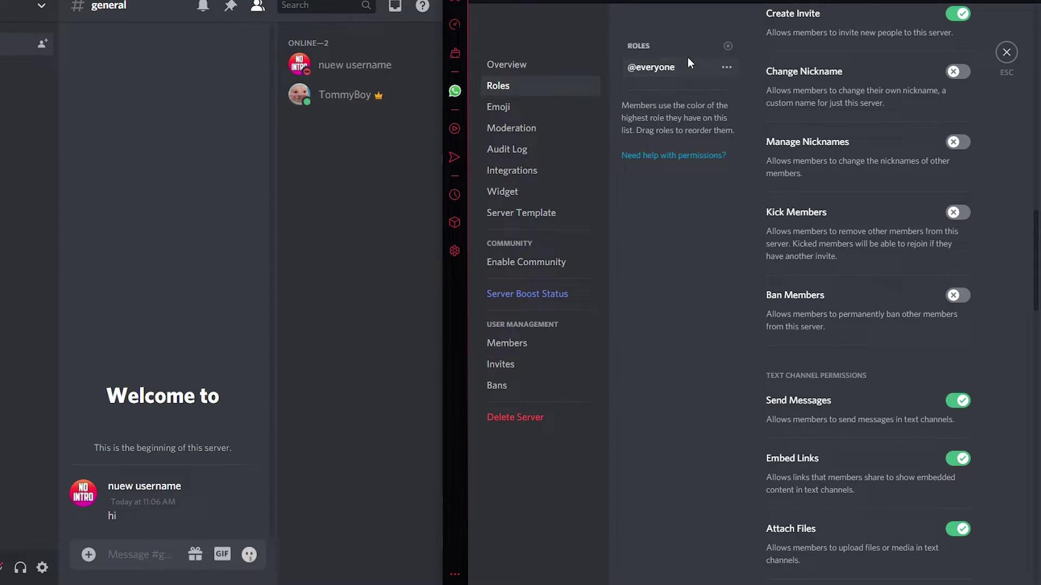
click(728, 46)
mouse_move(667, 67)
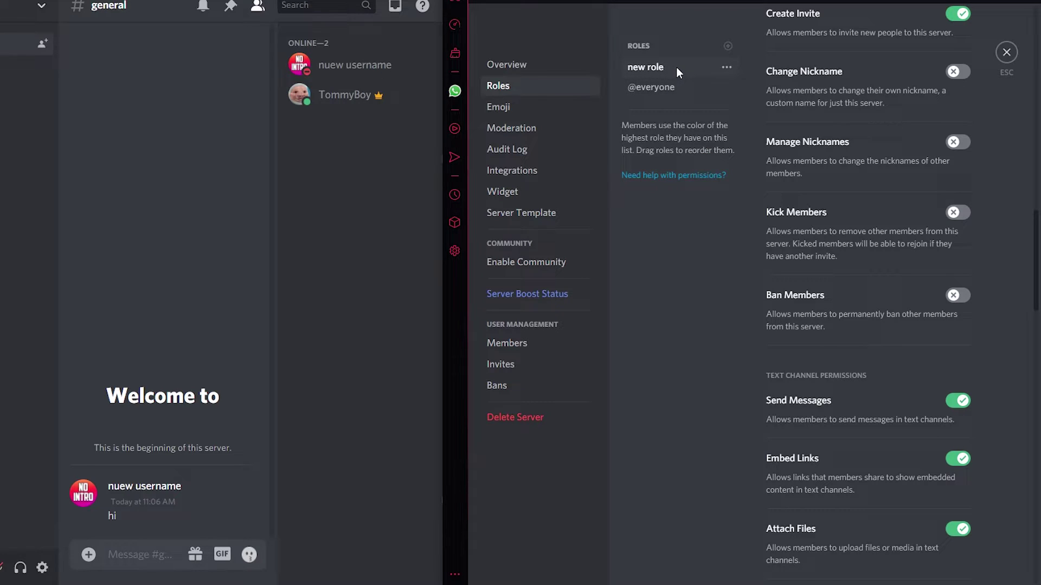
scroll(901, 195, up, 10)
click(817, 128)
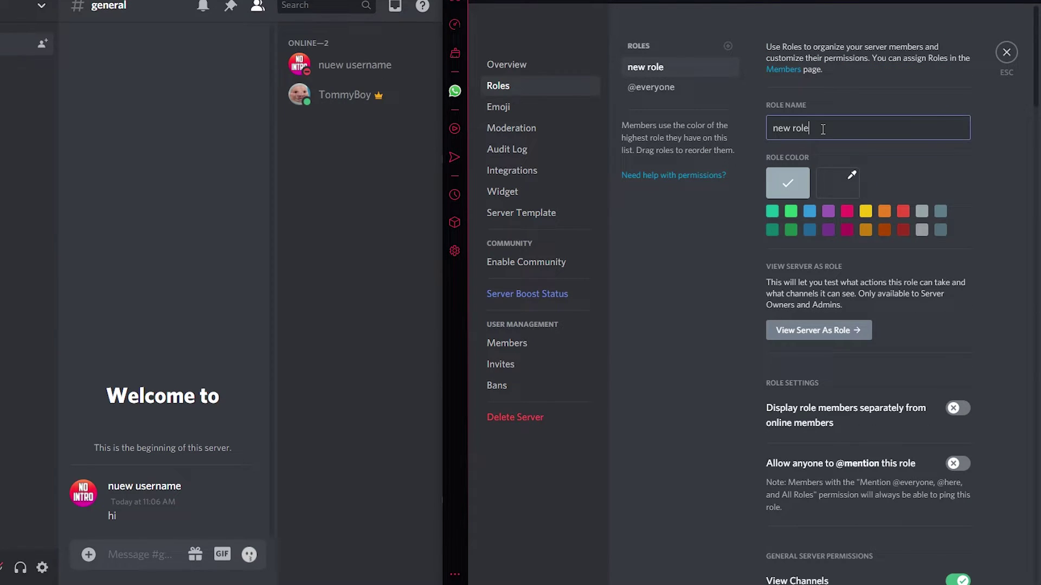
text(xcv)
click(952, 557)
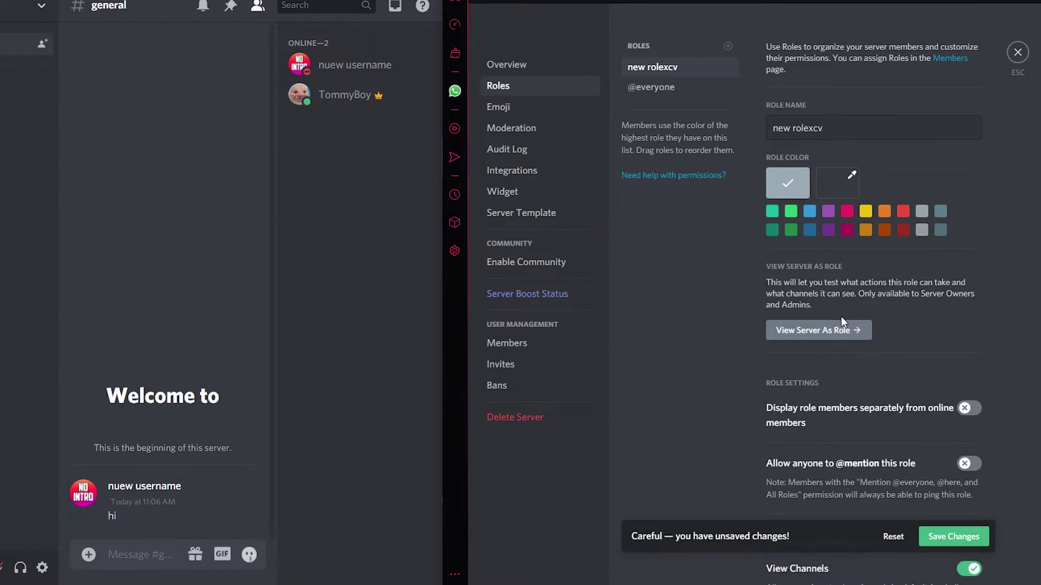
scroll(841, 317, down, 10)
scroll(842, 317, down, 5)
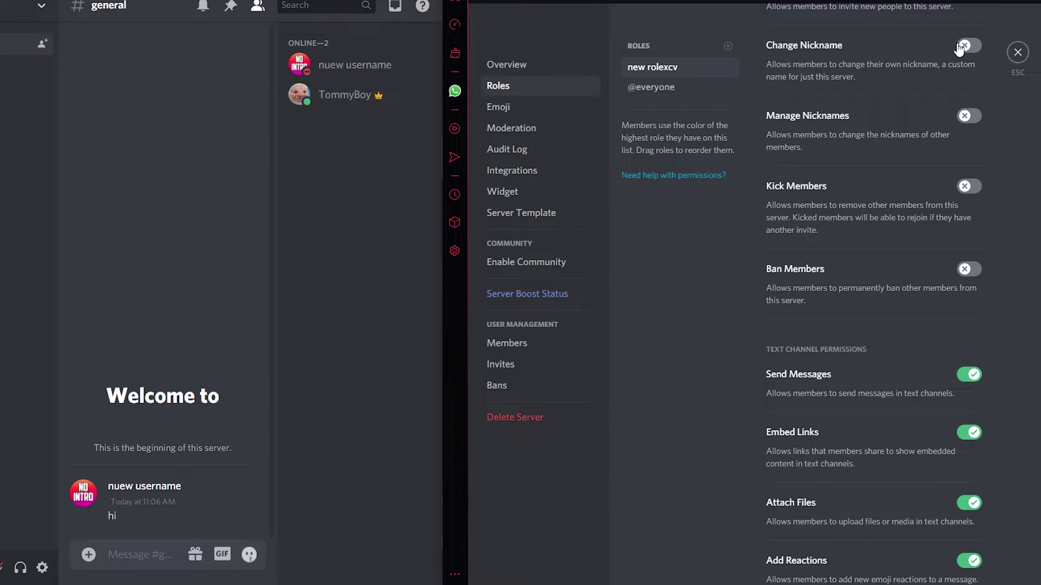
click(651, 87)
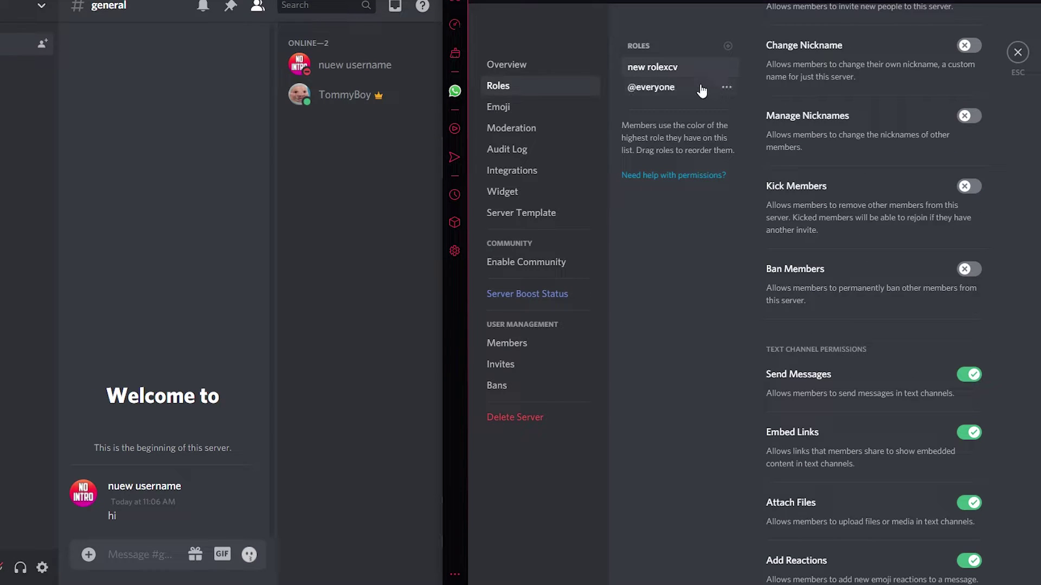
click(957, 46)
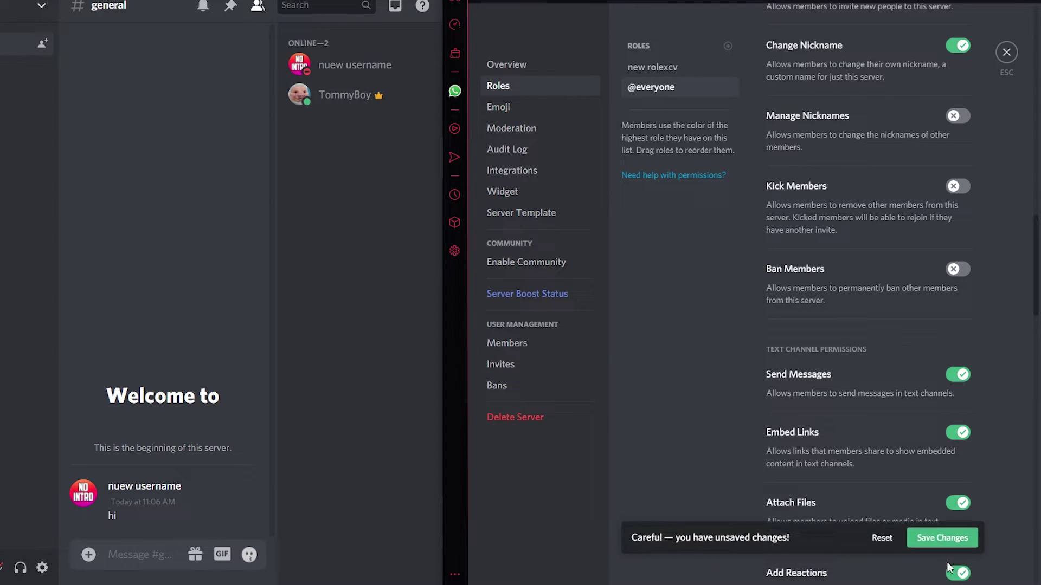
click(942, 538)
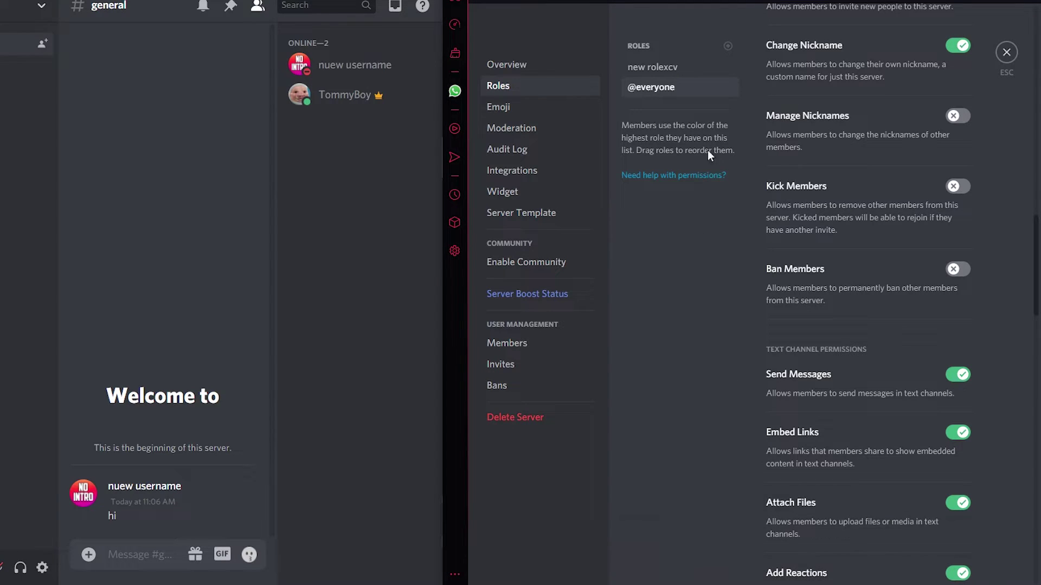
Step: Add a second role, 'new rolexcv', with Change Nickname switched off, and save it
click(729, 46)
click(659, 68)
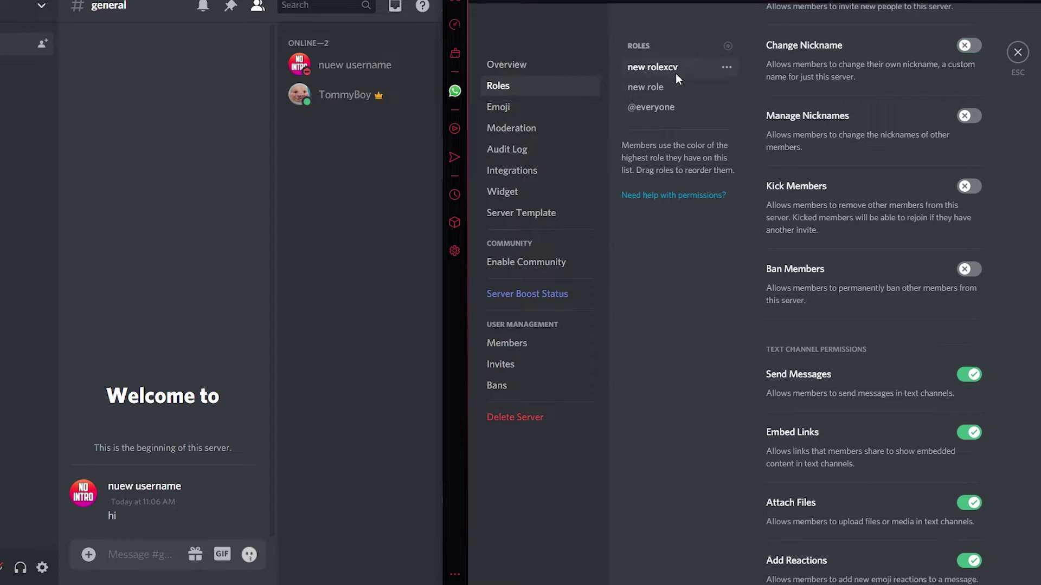
click(964, 46)
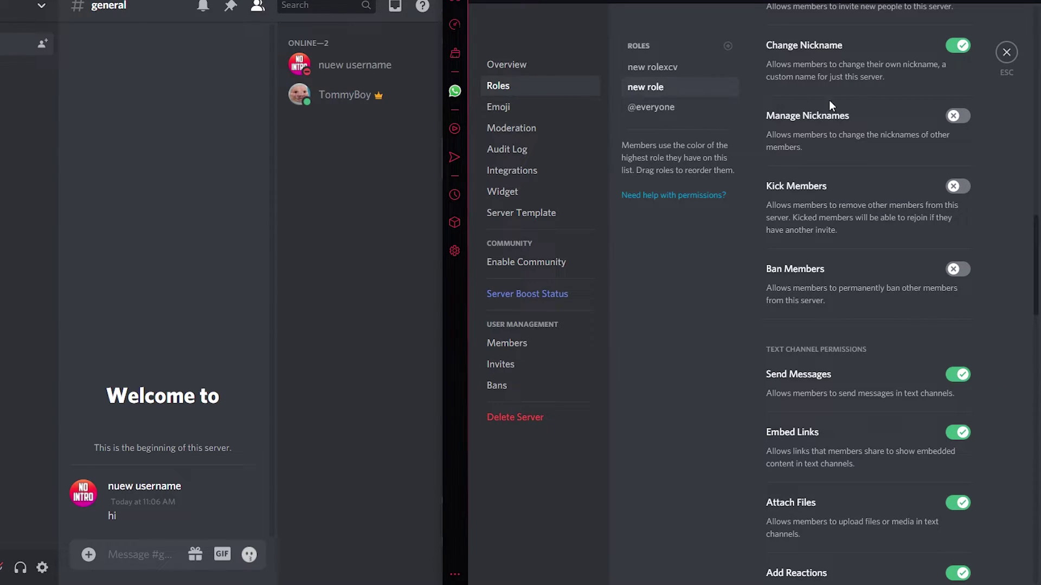
click(651, 107)
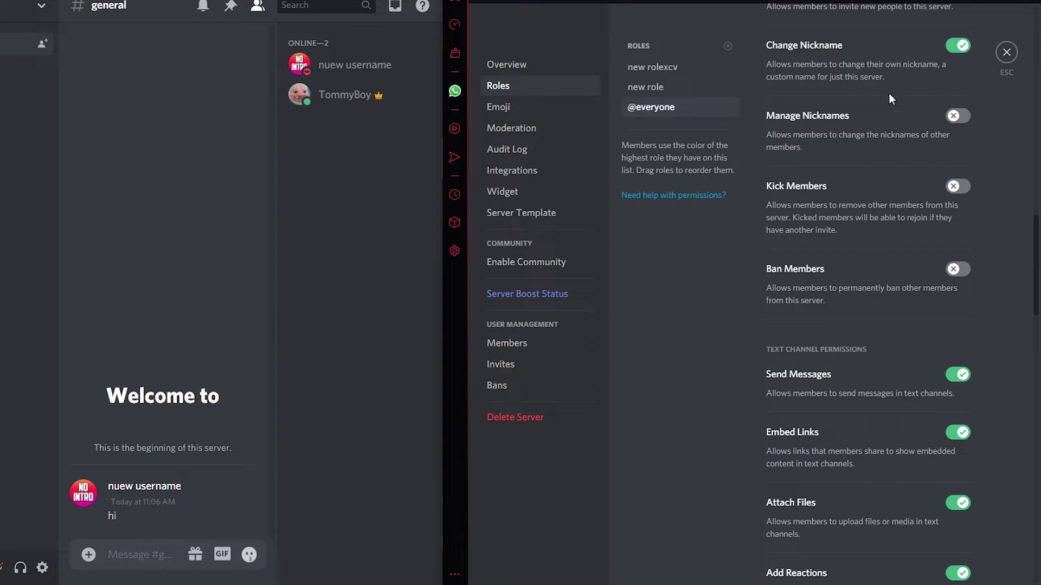
click(650, 87)
click(959, 47)
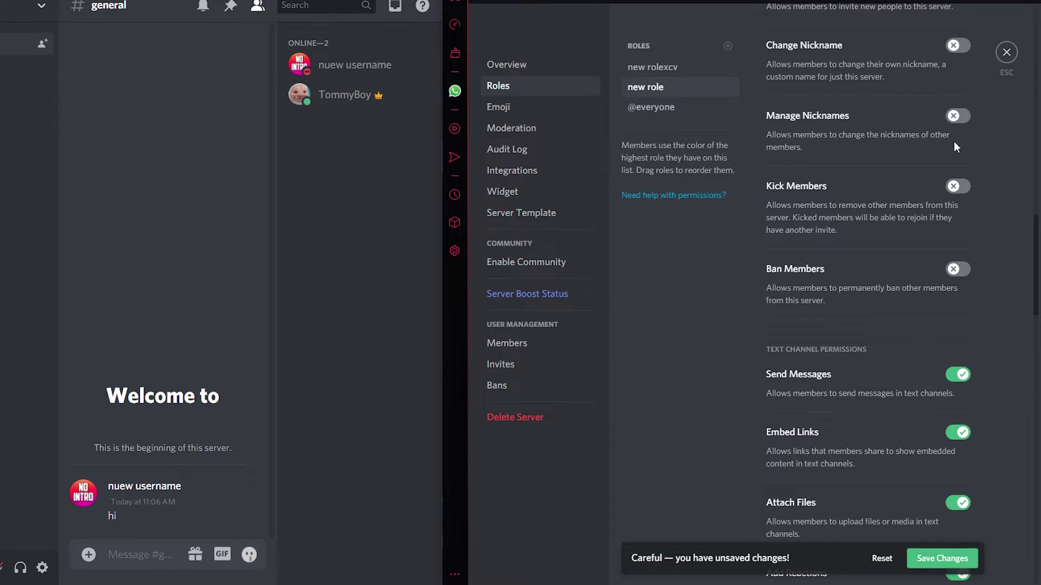
click(942, 558)
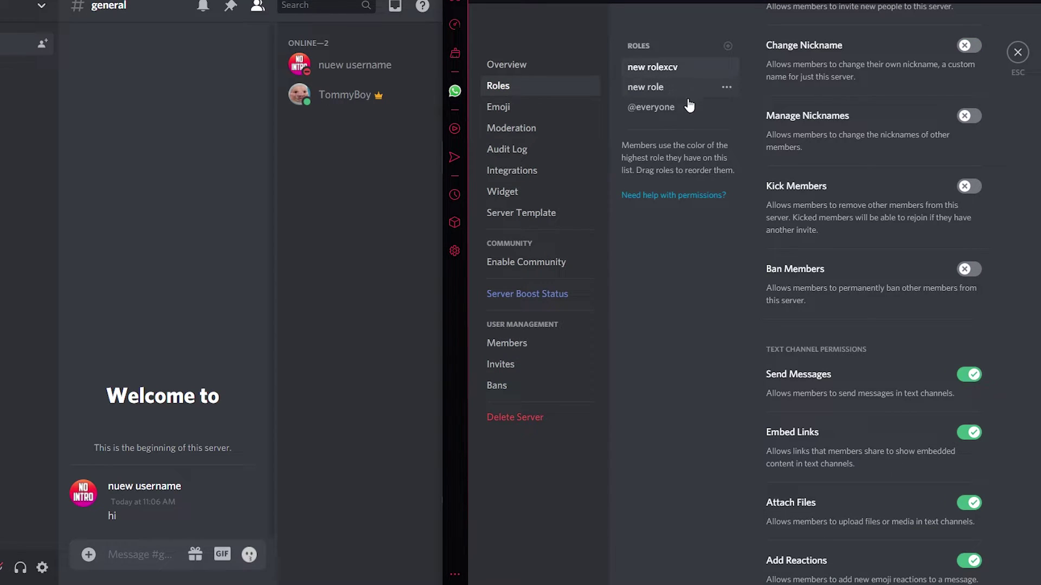
click(667, 106)
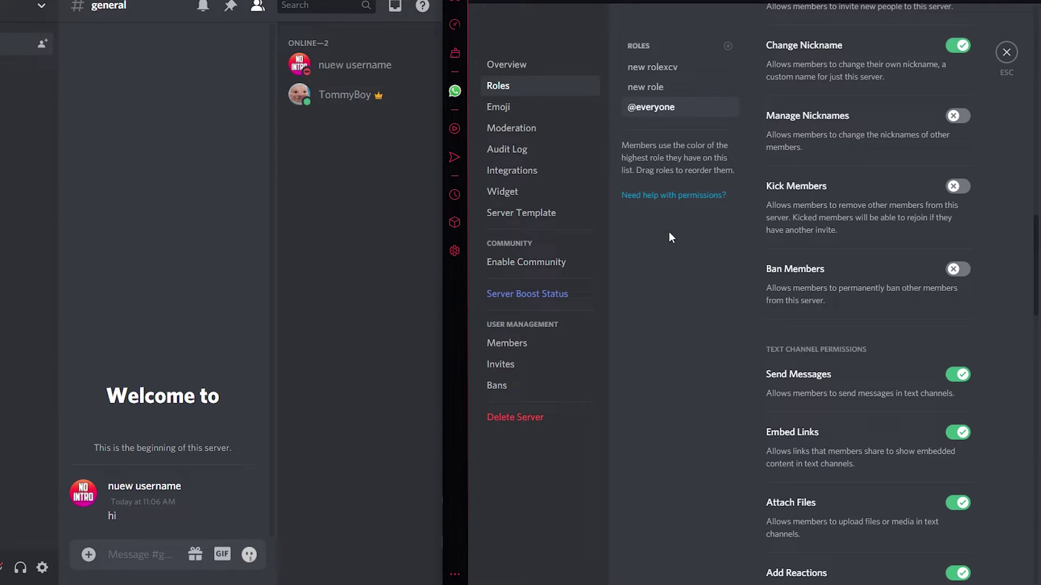
Step: Rename 'new role' to mod and save, then rename 'new rolexcv' to members
click(680, 91)
triple_click(867, 128)
text(mod)
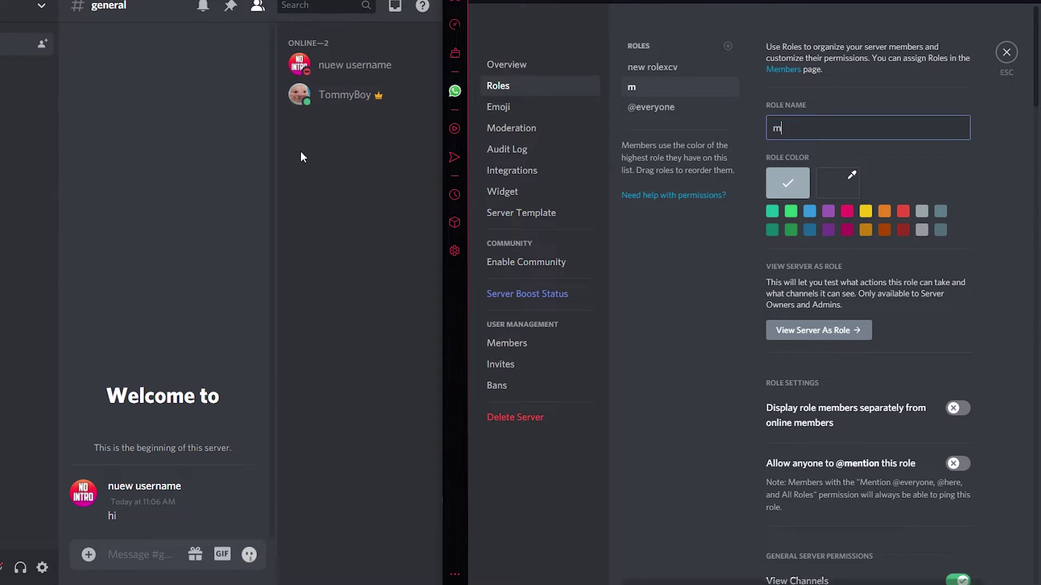
click(942, 557)
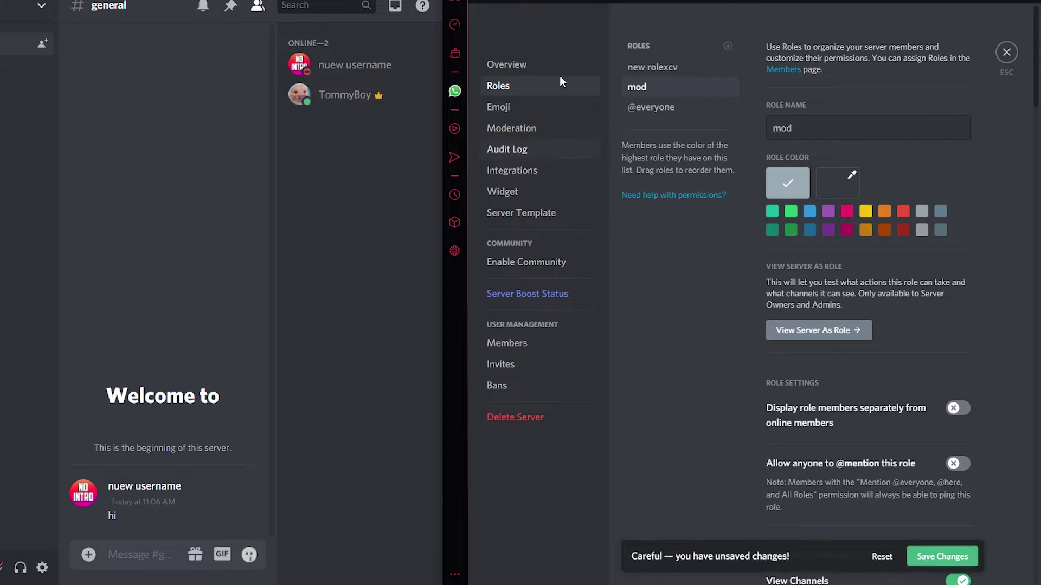
click(653, 67)
triple_click(854, 130)
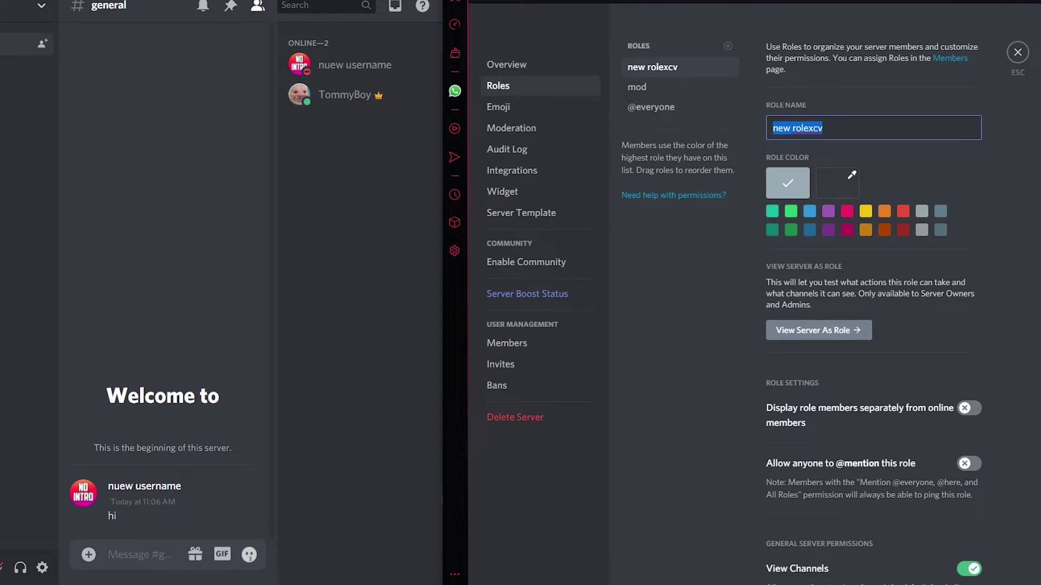
text(members)
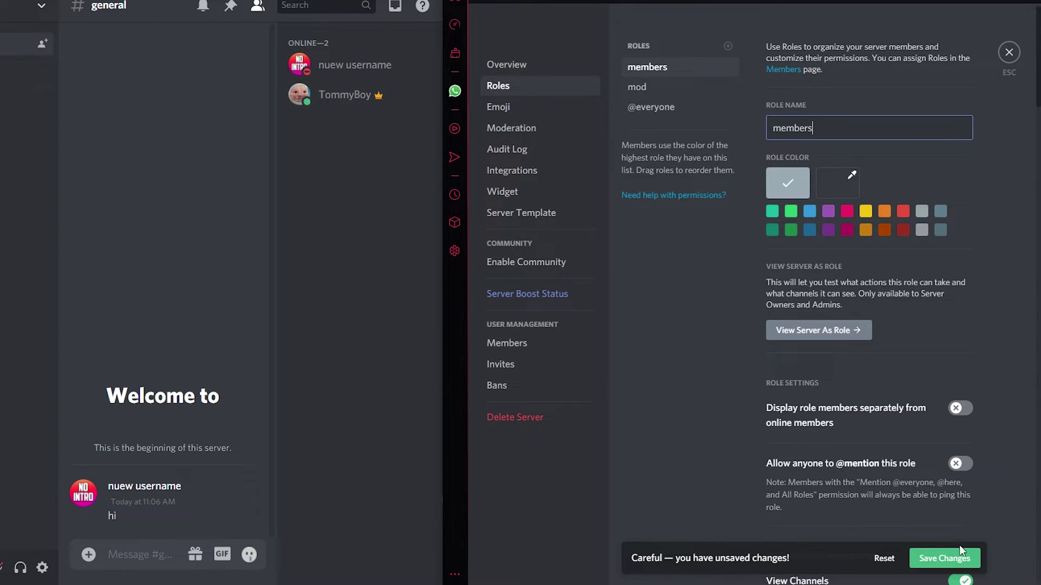
click(943, 559)
scroll(796, 272, down, 10)
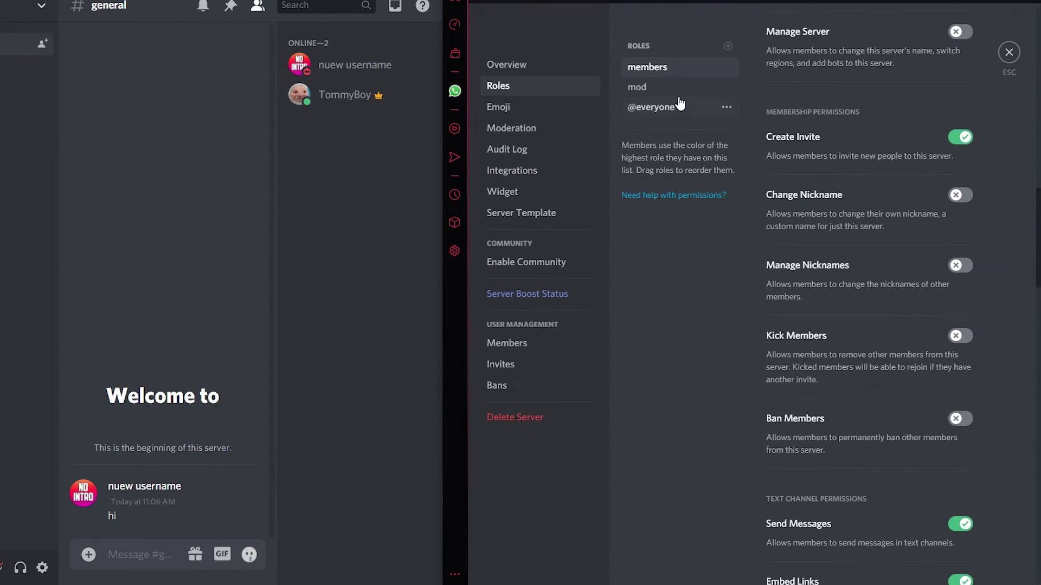
click(659, 107)
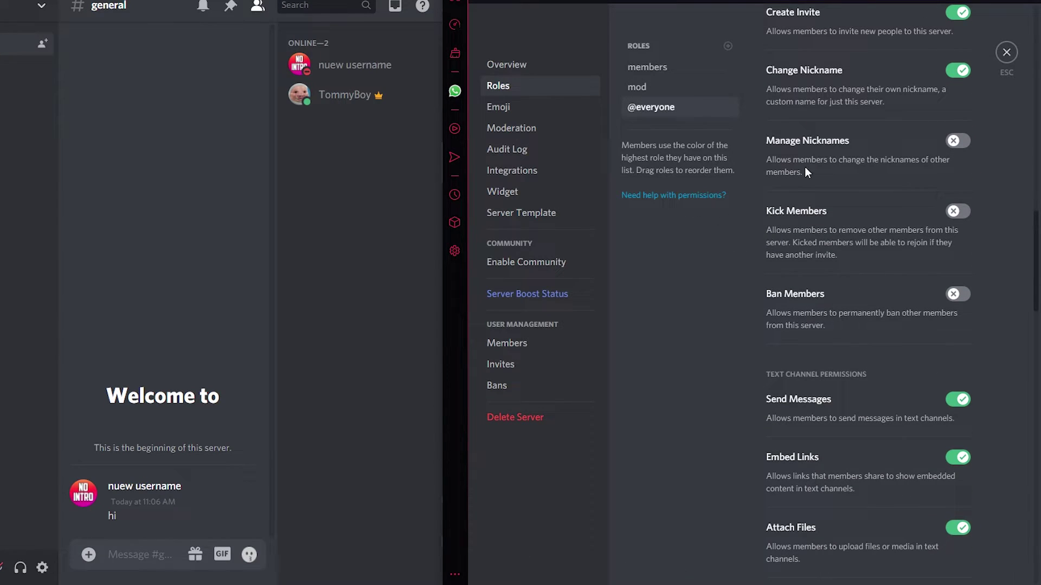
click(958, 70)
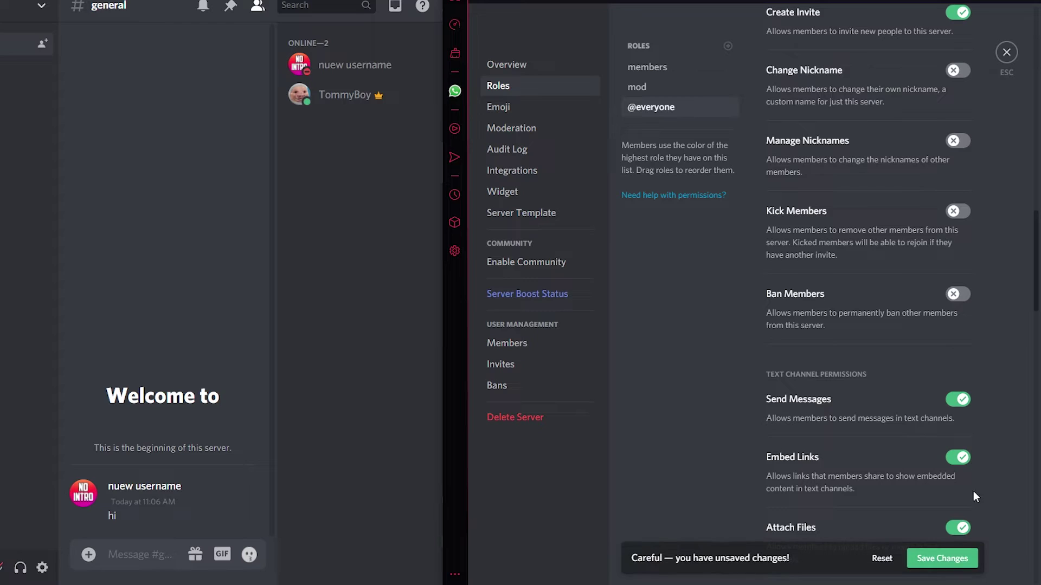
click(943, 558)
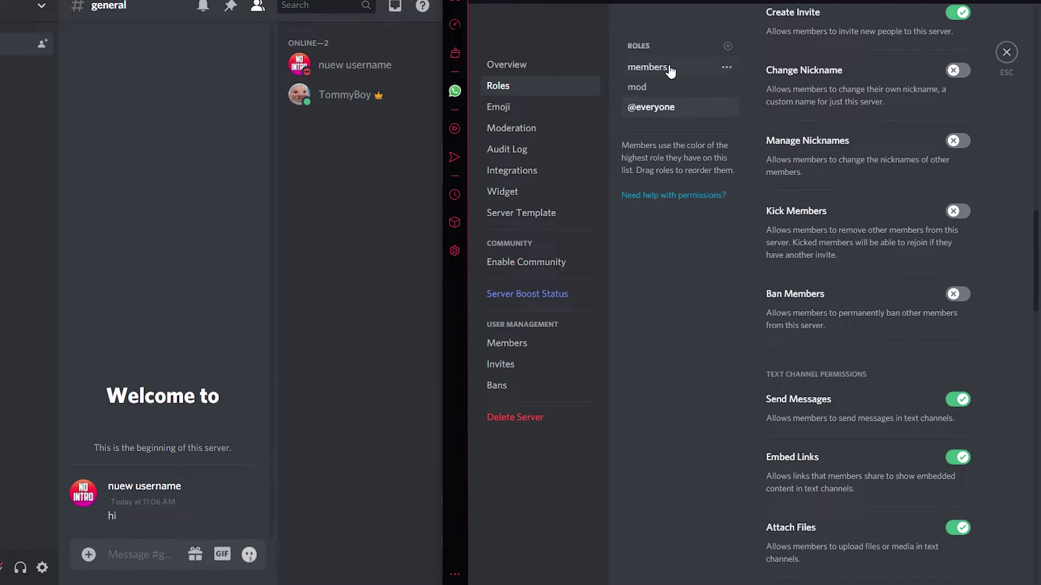
click(647, 68)
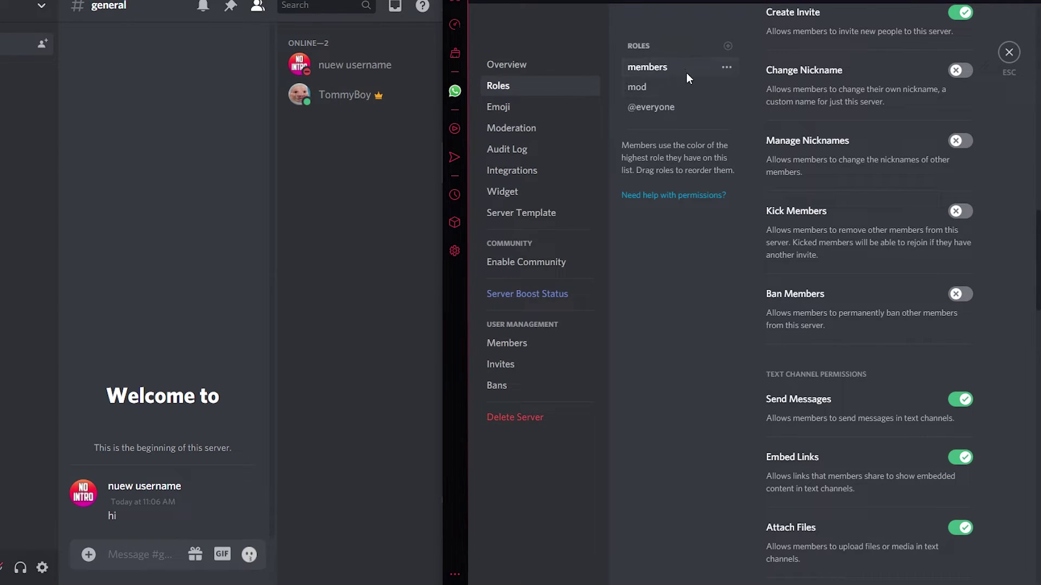
Step: Switch on Change Nickname and Manage Nicknames for the mod role and save
click(667, 87)
mouse_move(682, 106)
click(957, 70)
click(957, 141)
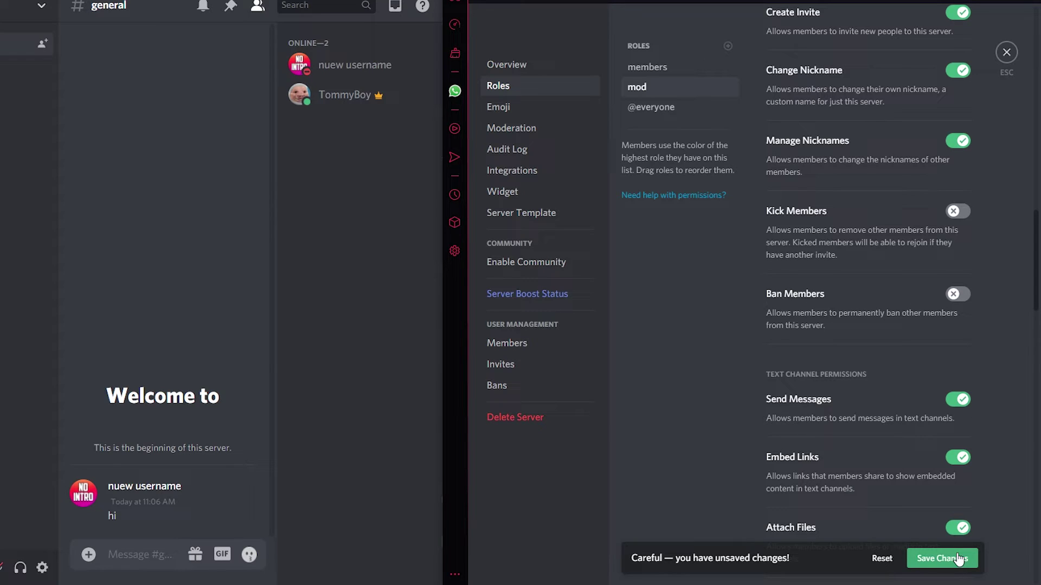
click(942, 559)
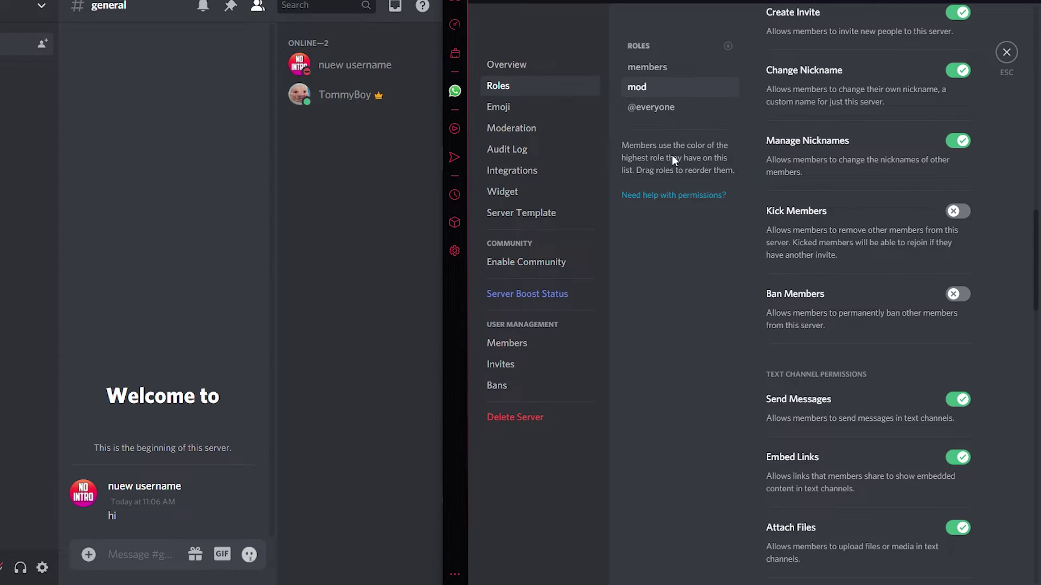
Step: Move mod above members in the role list, save, and close Server Settings
mouse_move(651, 87)
drag(652, 92, 665, 67)
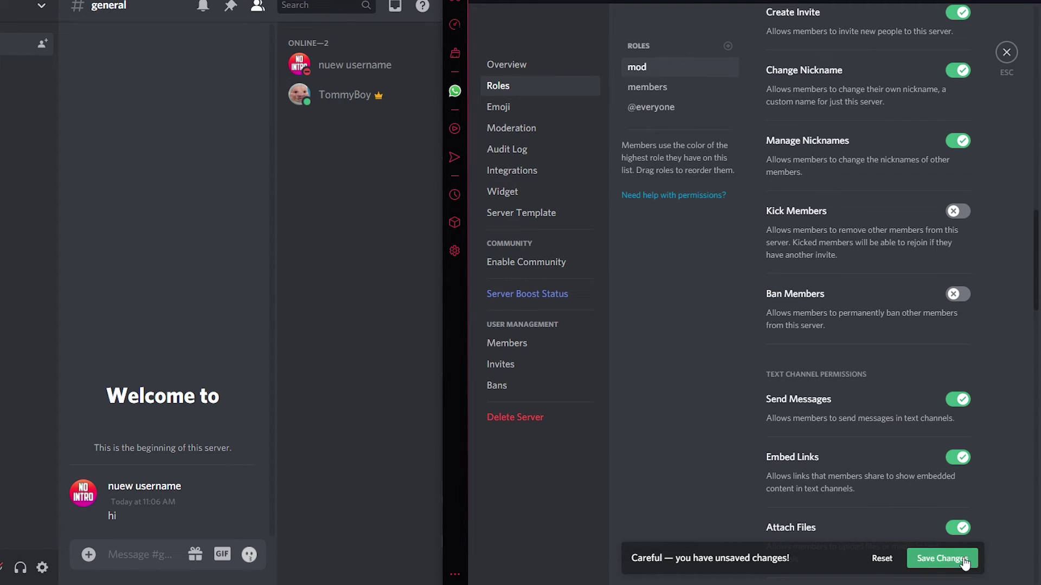
click(942, 558)
click(1005, 52)
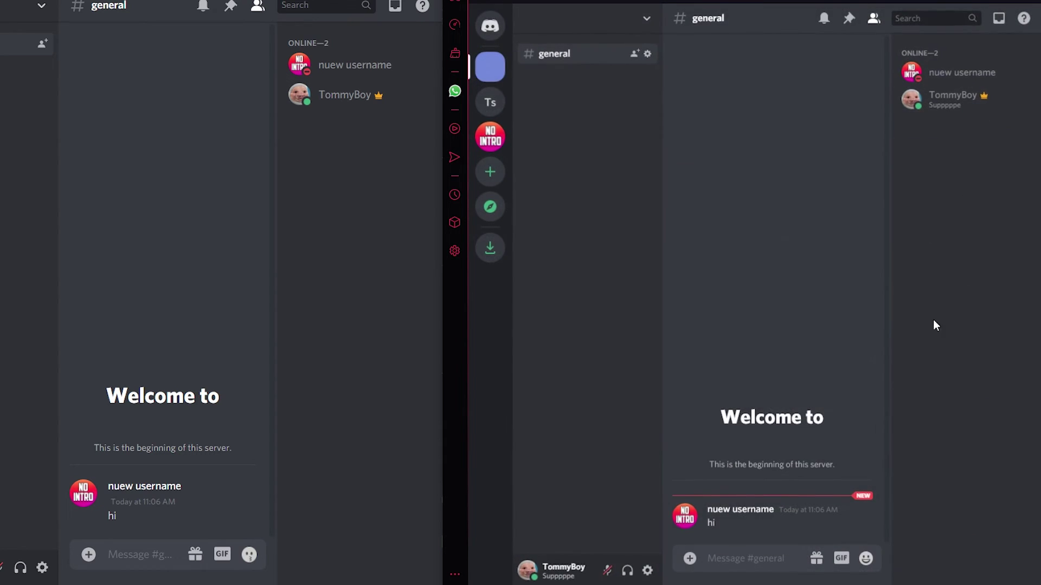